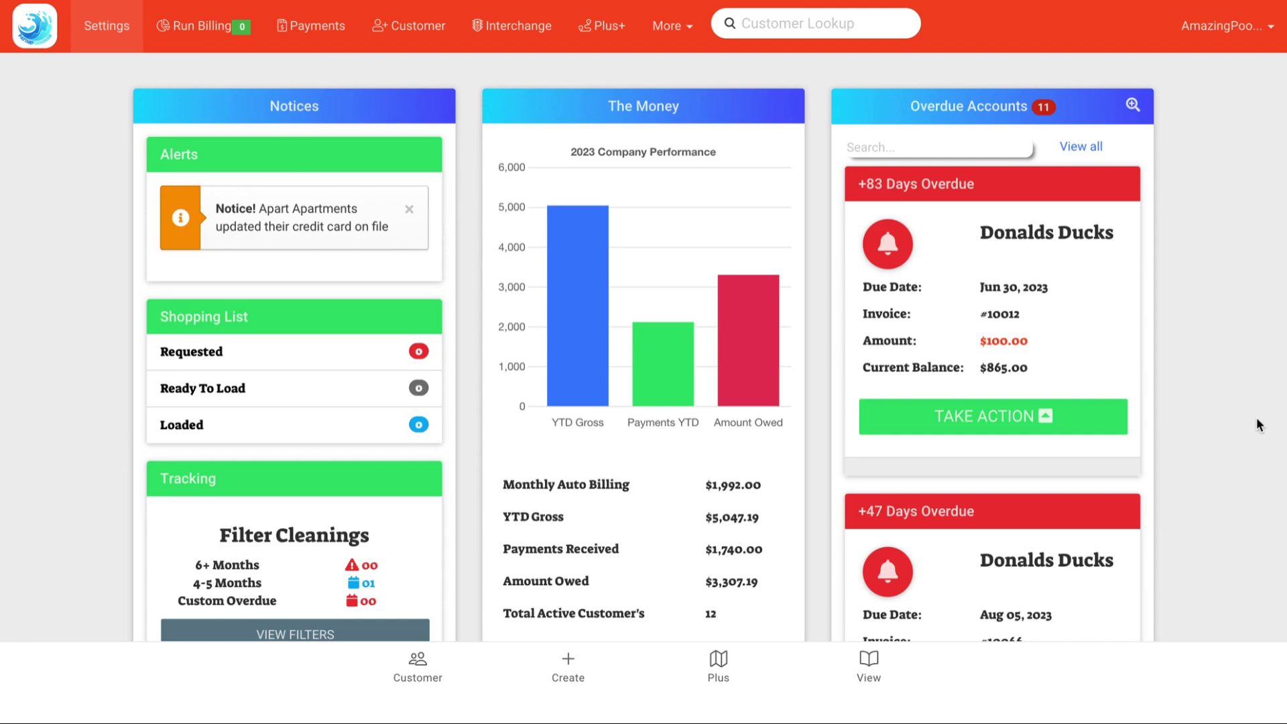
Open the Correspondence email templates from the More menu.
left_click(670, 25)
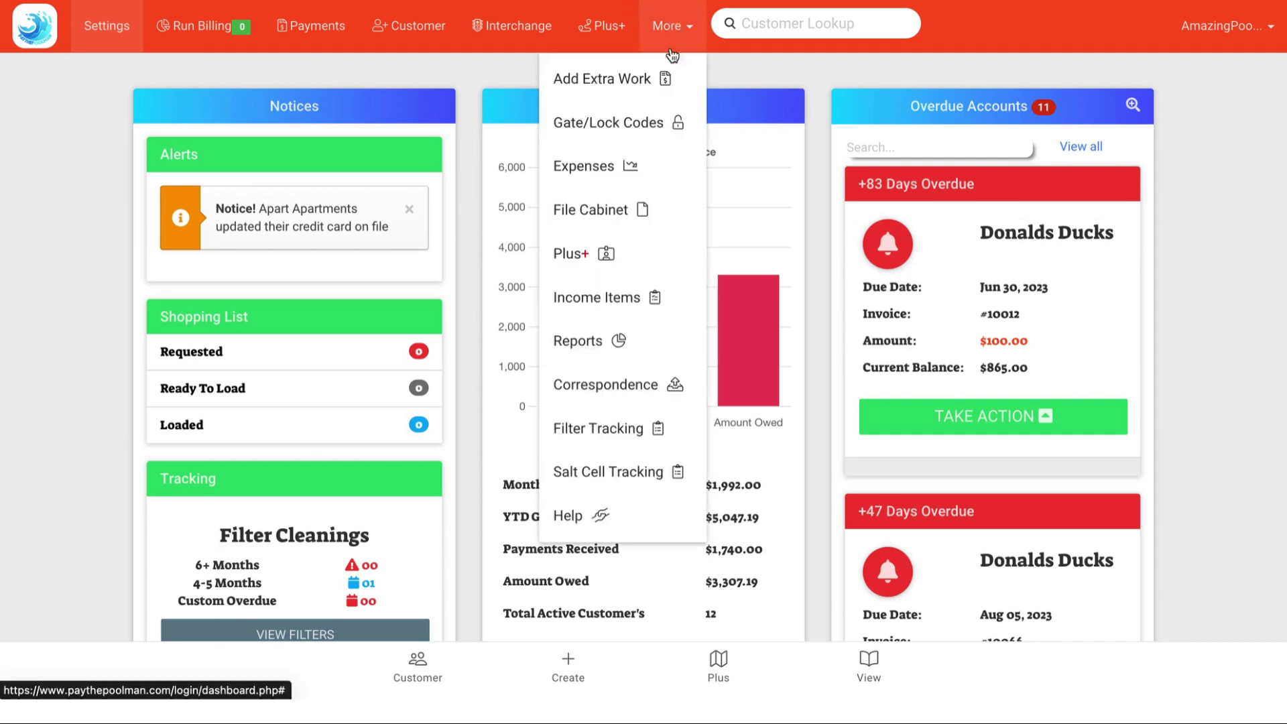
left_click(649, 386)
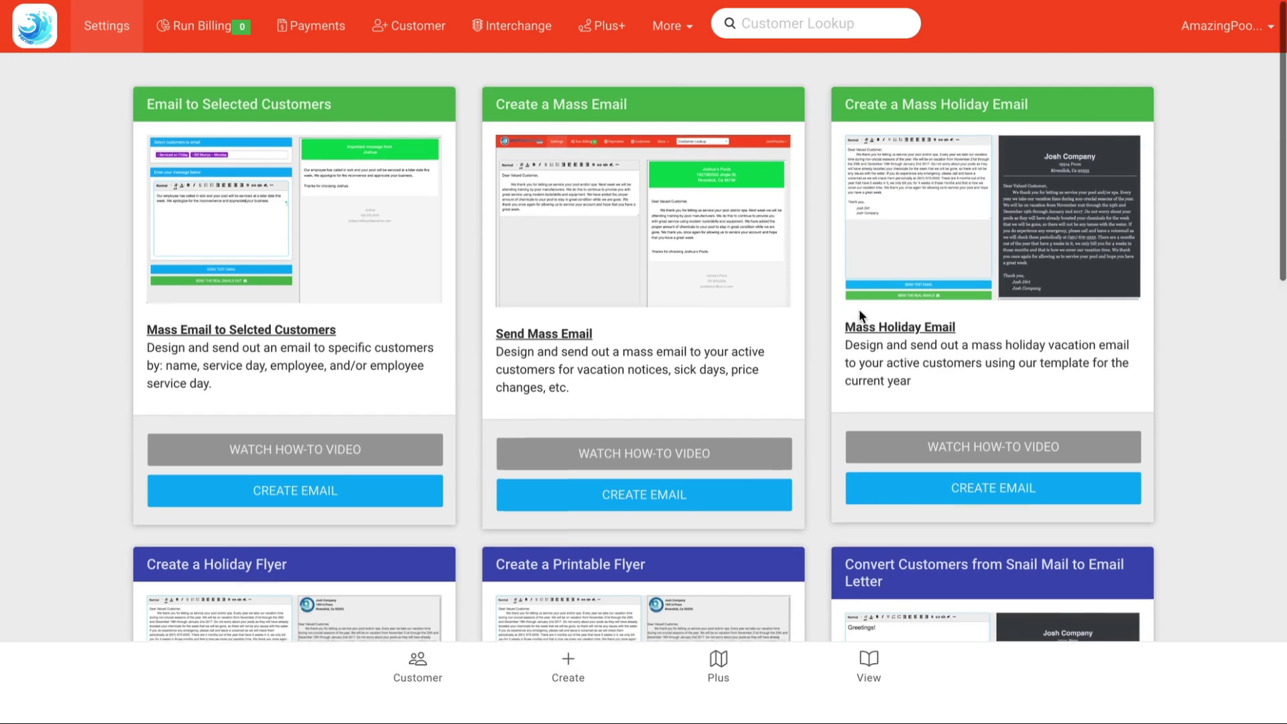
scroll(858, 309, "down", 4)
scroll(690, 496, "down", 3)
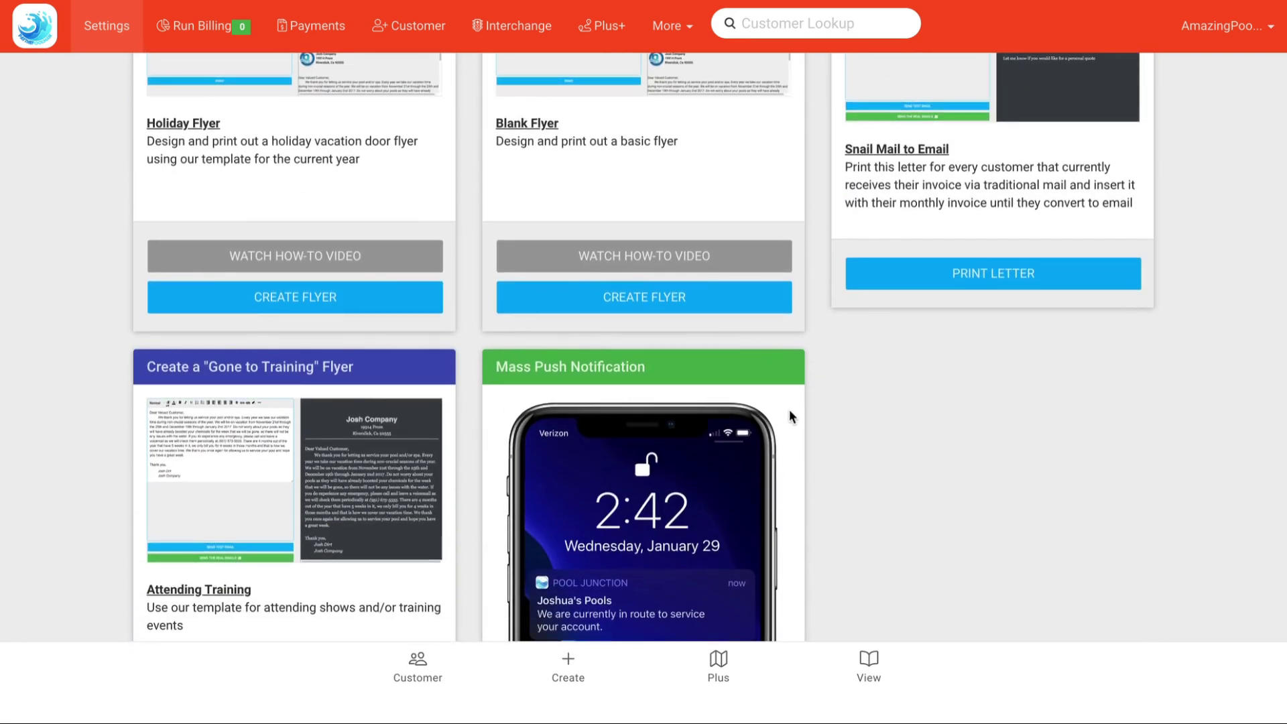
scroll(789, 409, "up", 4)
scroll(790, 409, "up", 1)
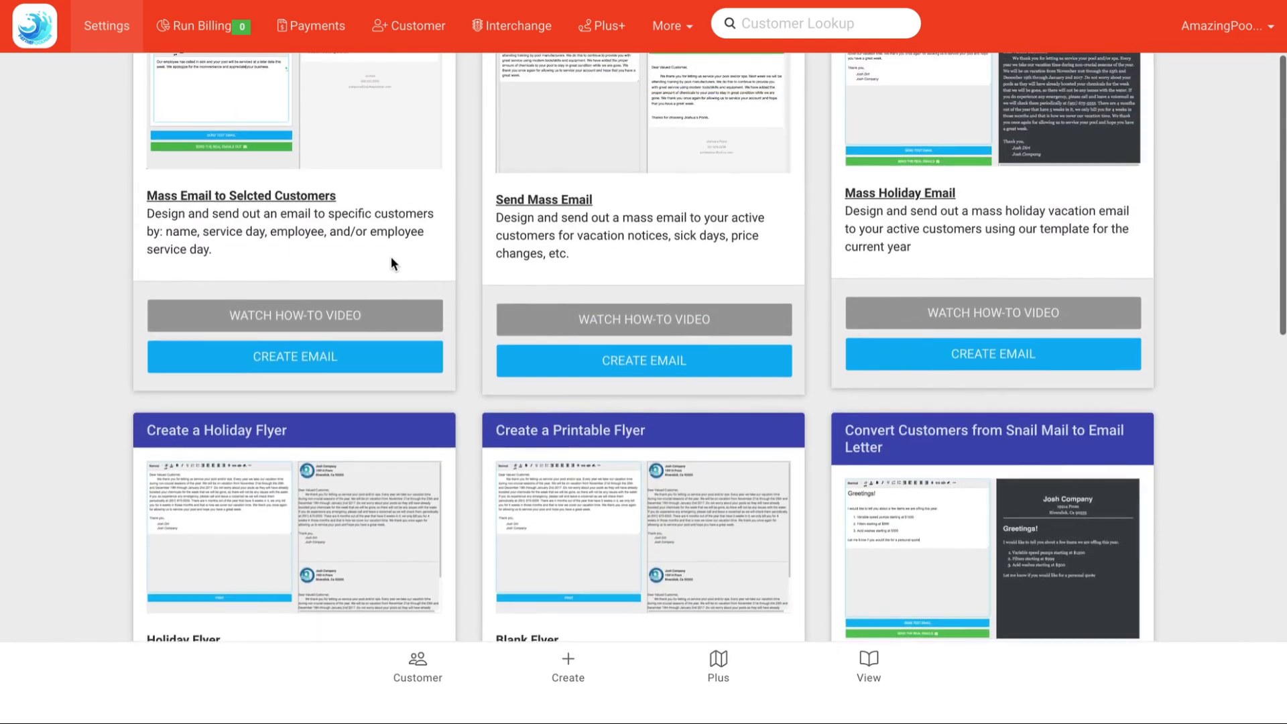
left_click(340, 370)
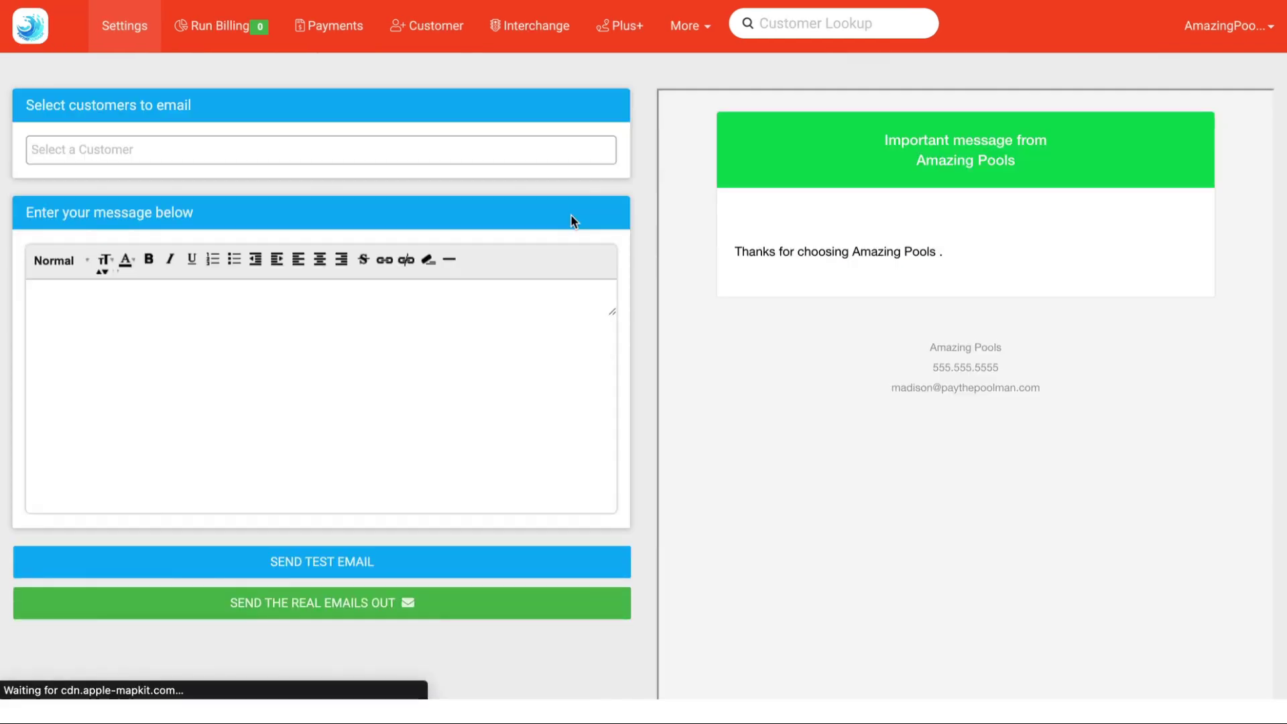
left_click(324, 150)
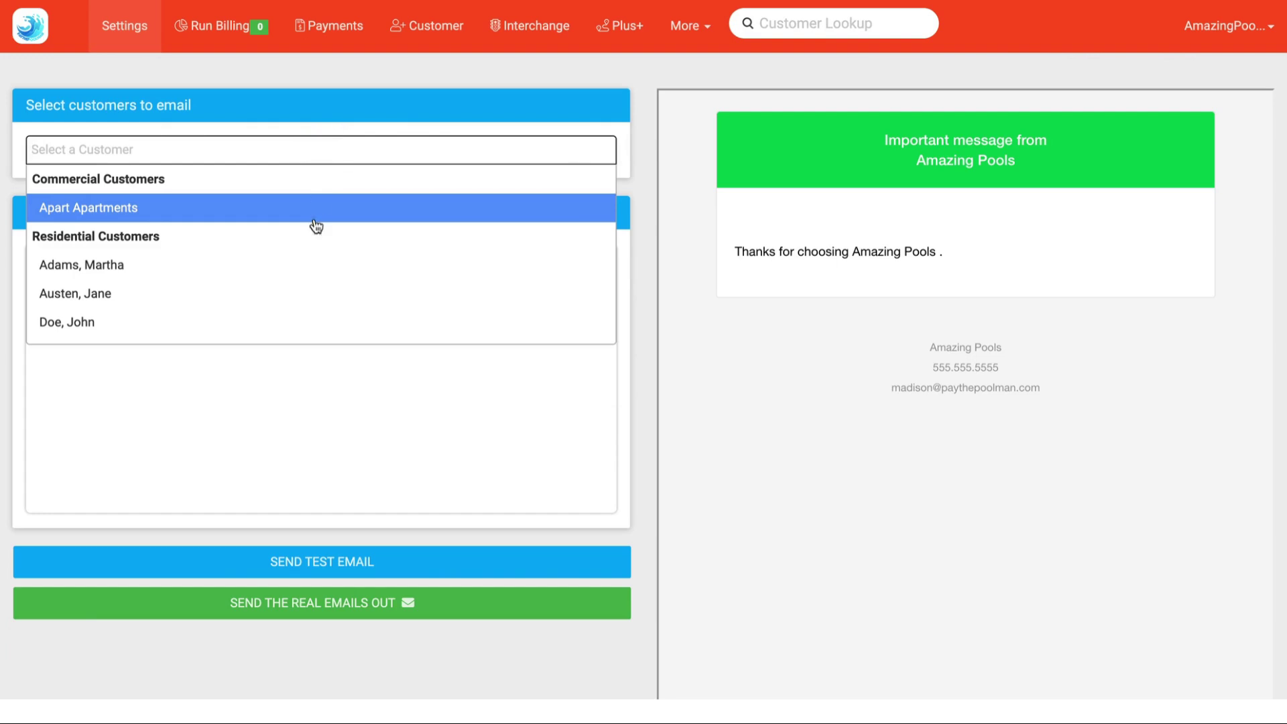
scroll(332, 261, "down", 3)
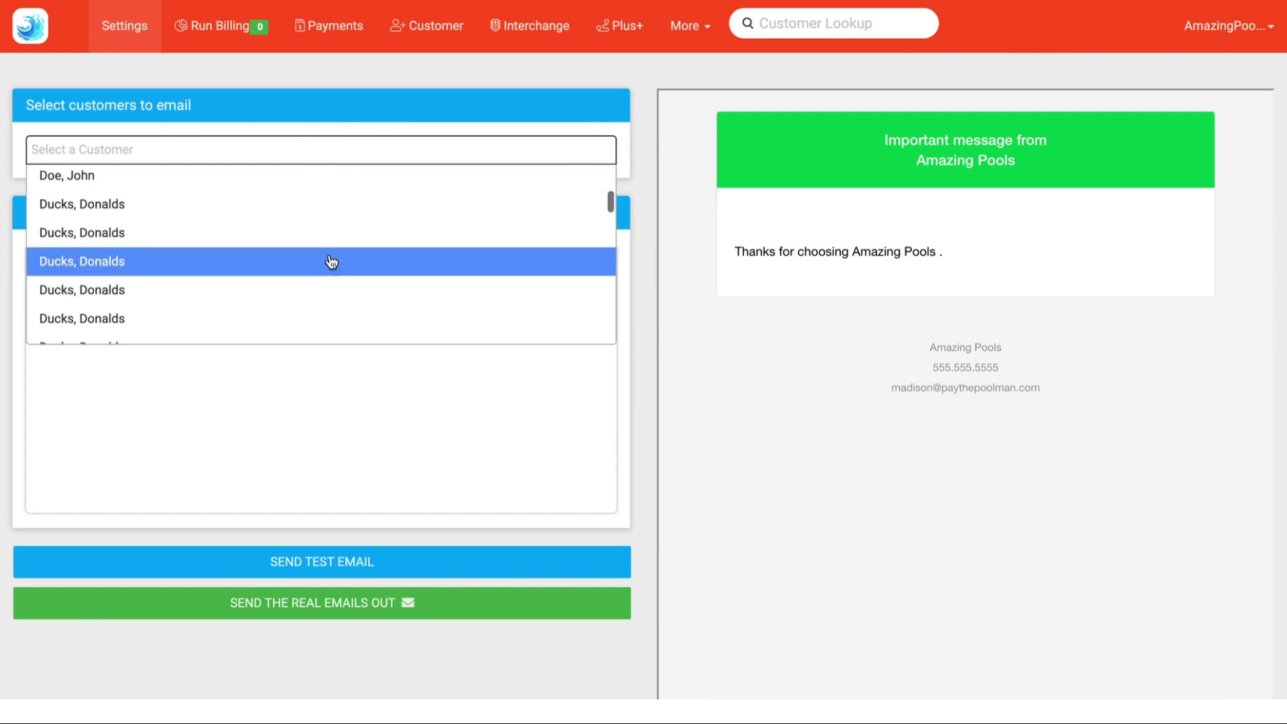
scroll(331, 261, "down", 3)
scroll(331, 262, "down", 3)
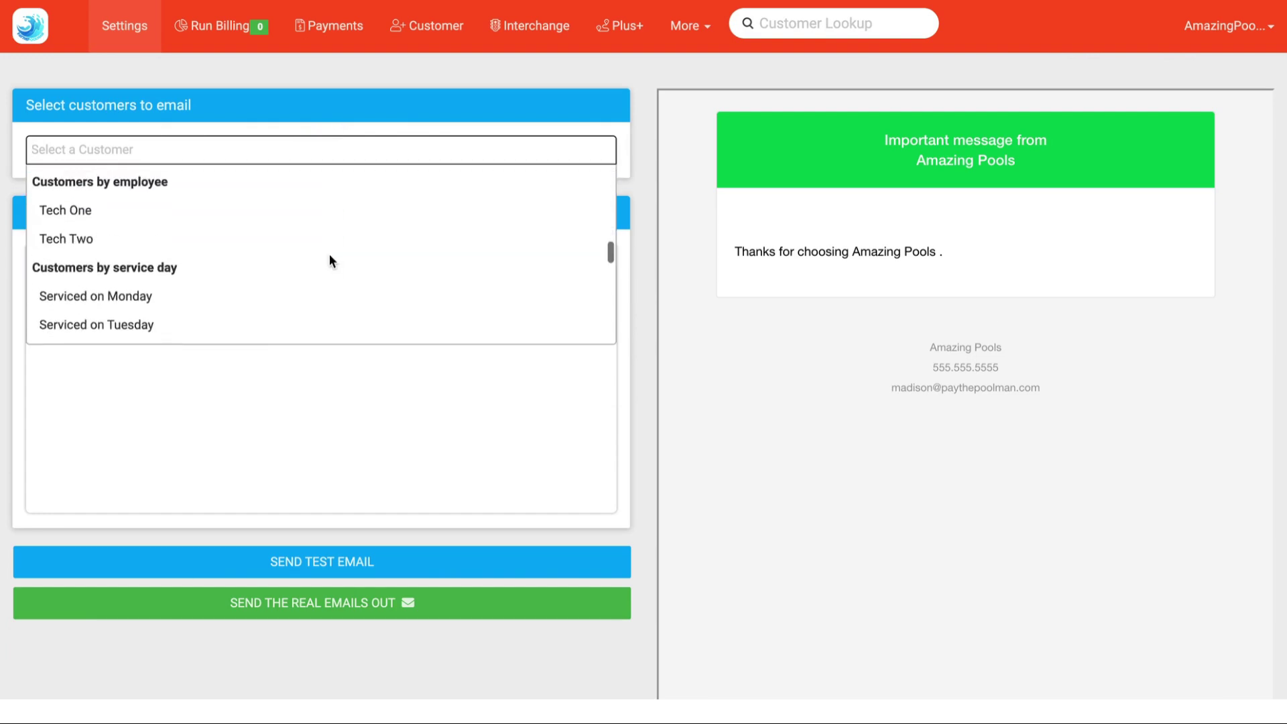
scroll(331, 261, "up", 1)
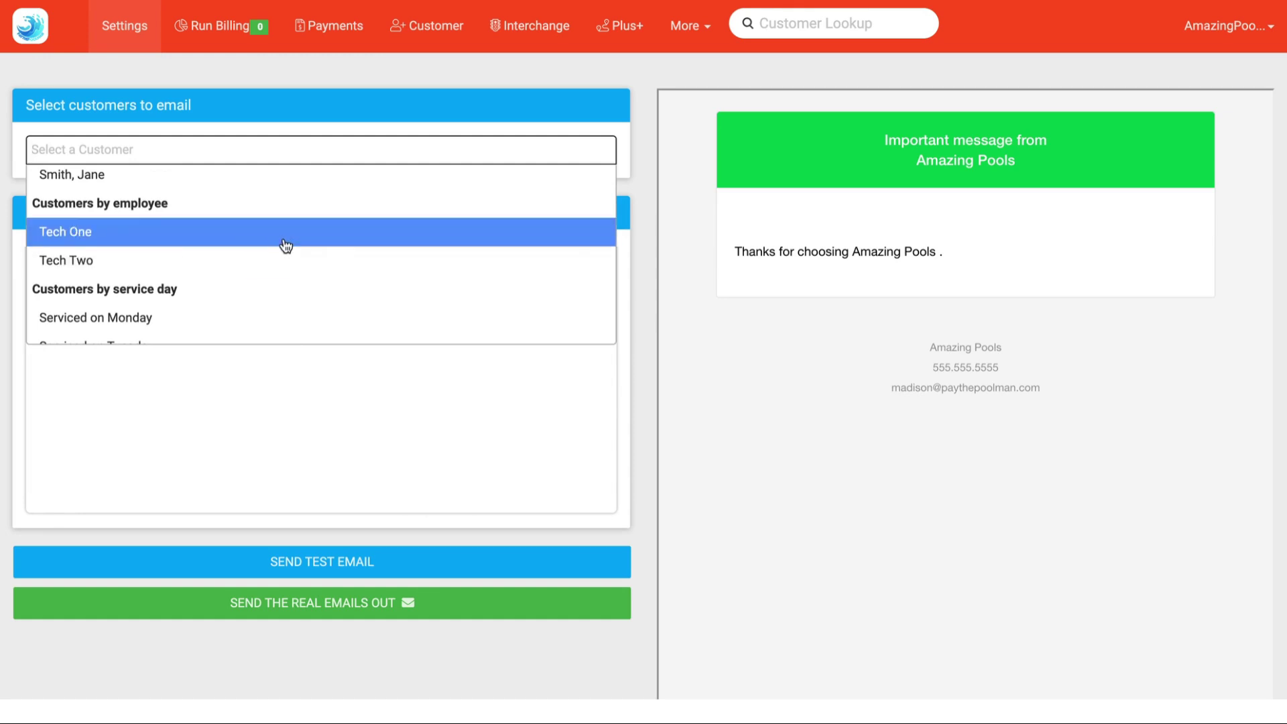
scroll(284, 246, "down", 2)
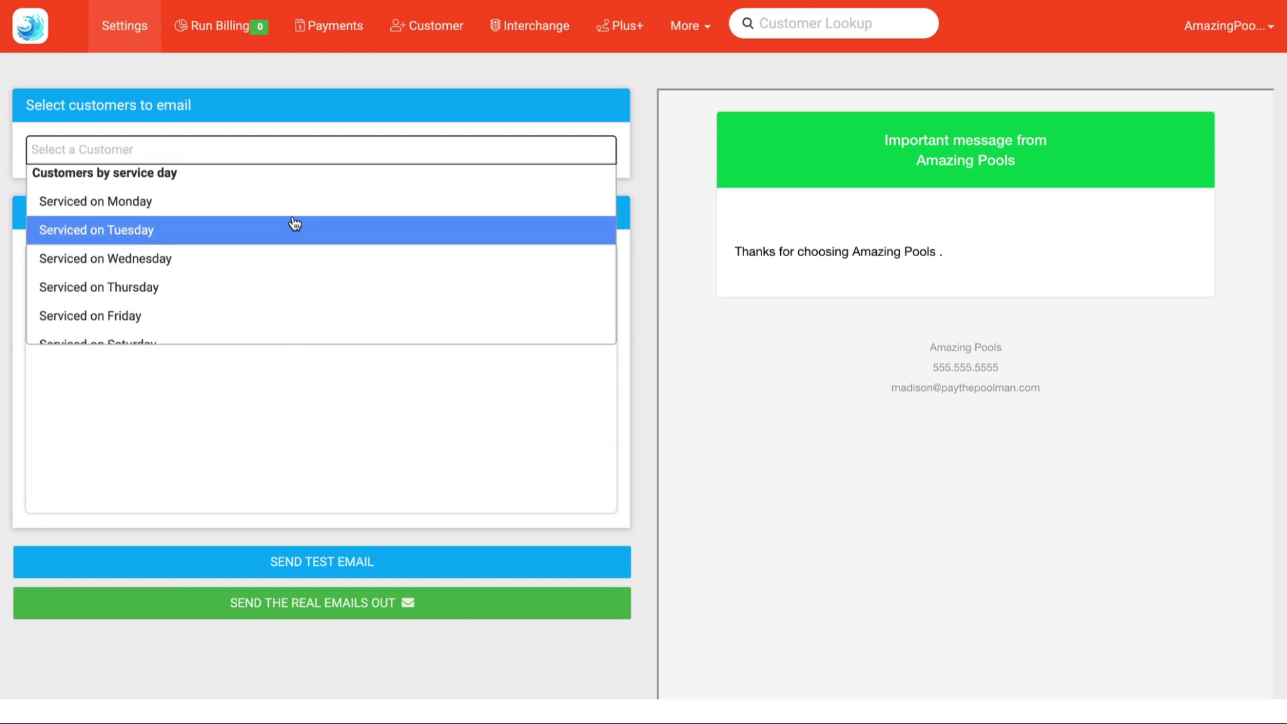
scroll(291, 222, "down", 3)
scroll(292, 223, "down", 1)
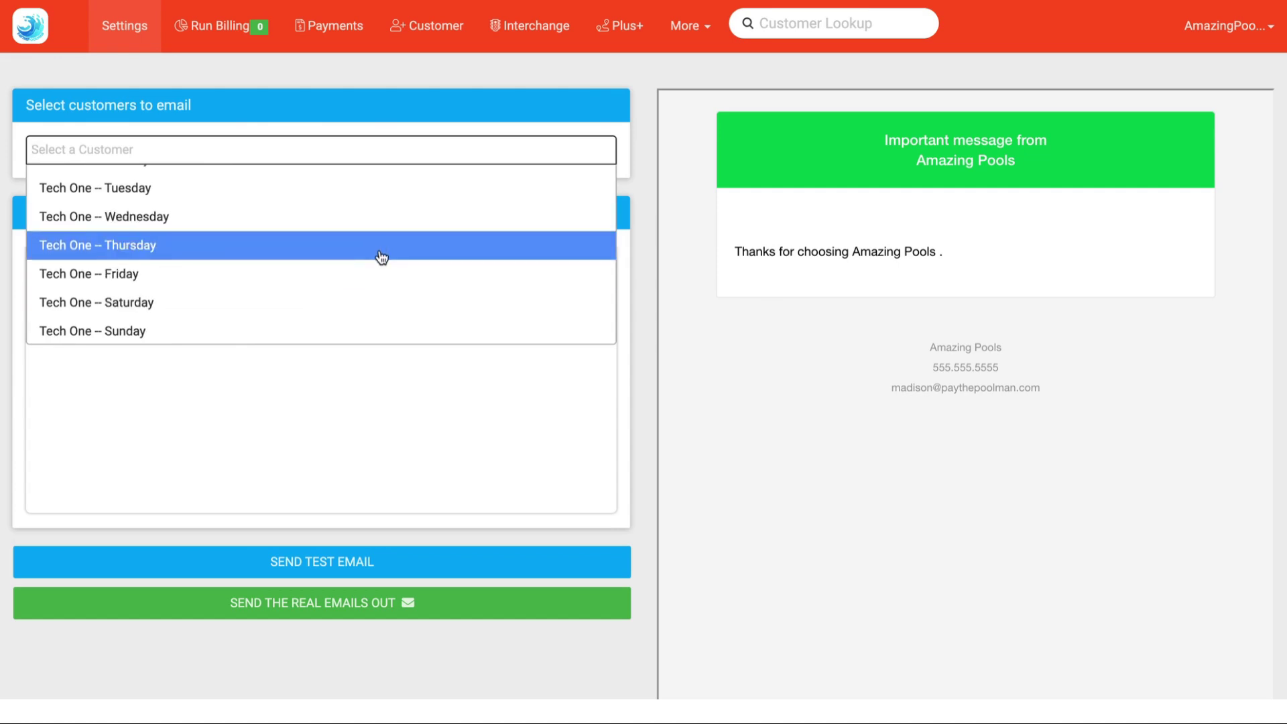
left_click(186, 76)
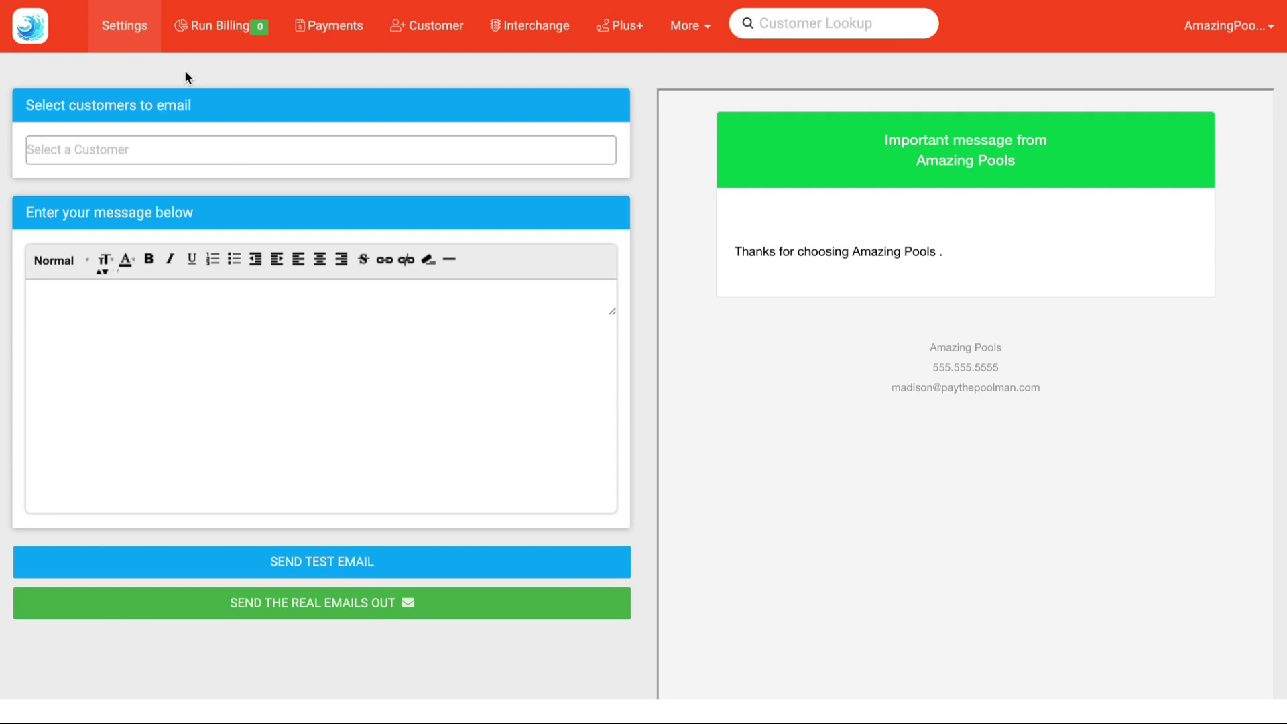
Enter 'test' as the email message body.
left_click(235, 387)
left_click(125, 300)
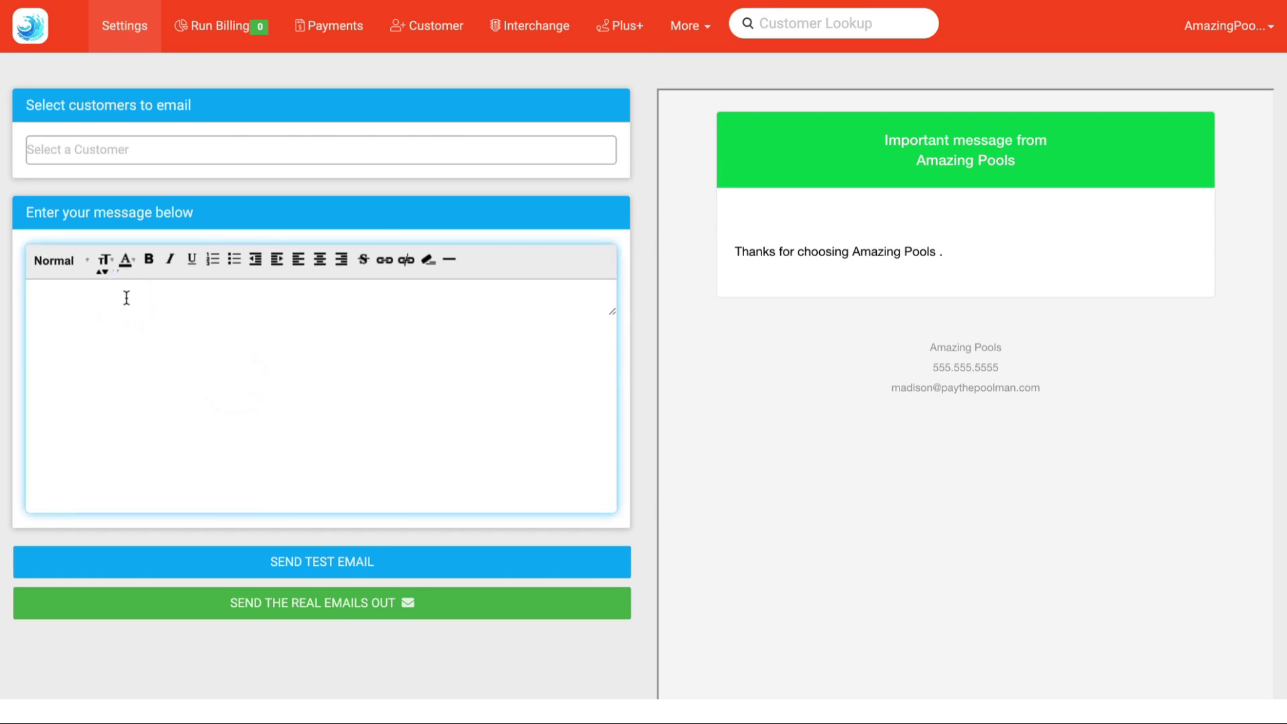
type("test")
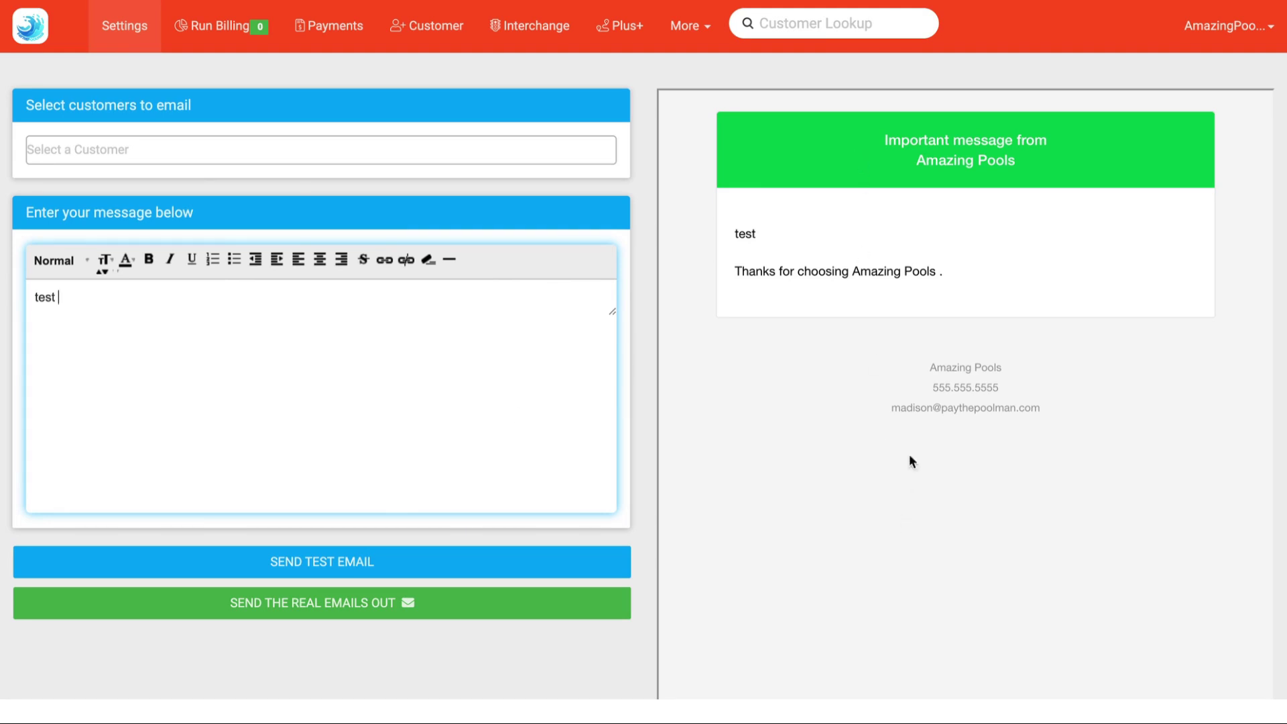
Send the 'test' message as a test email.
left_click(399, 565)
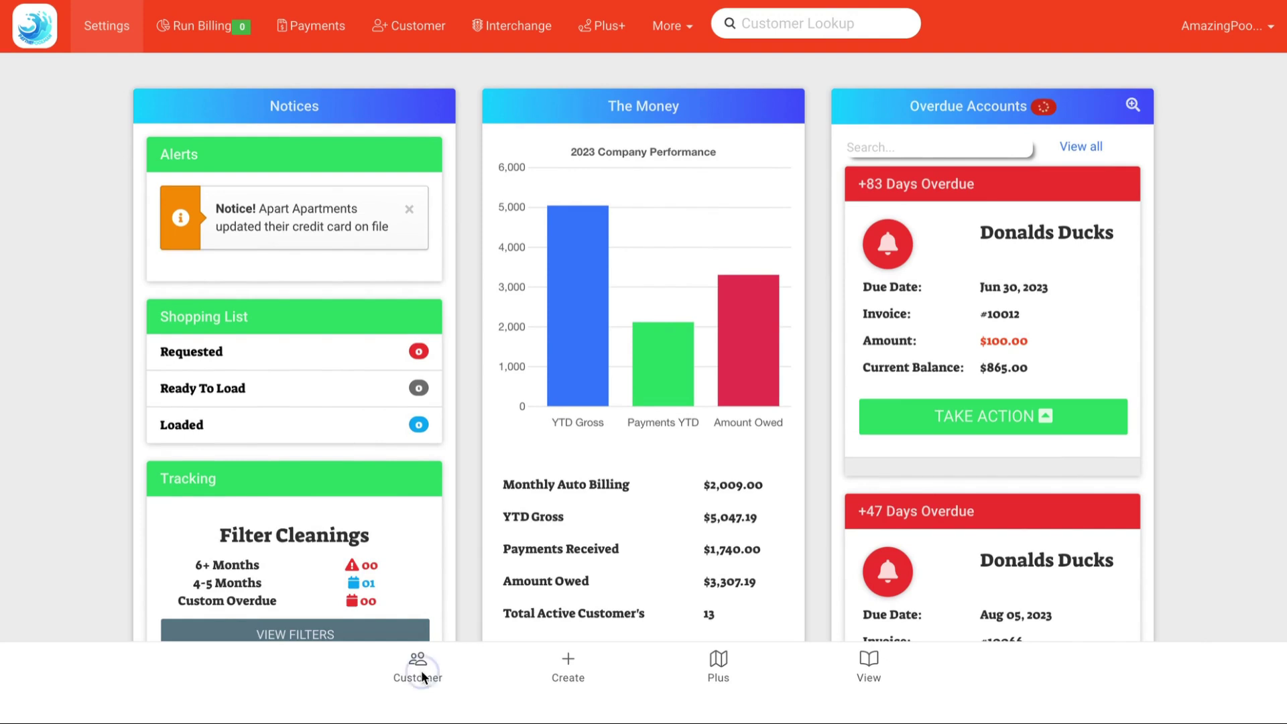
View the sent mass email in Apart Apartments' notes, then return to the notes.
left_click(422, 677)
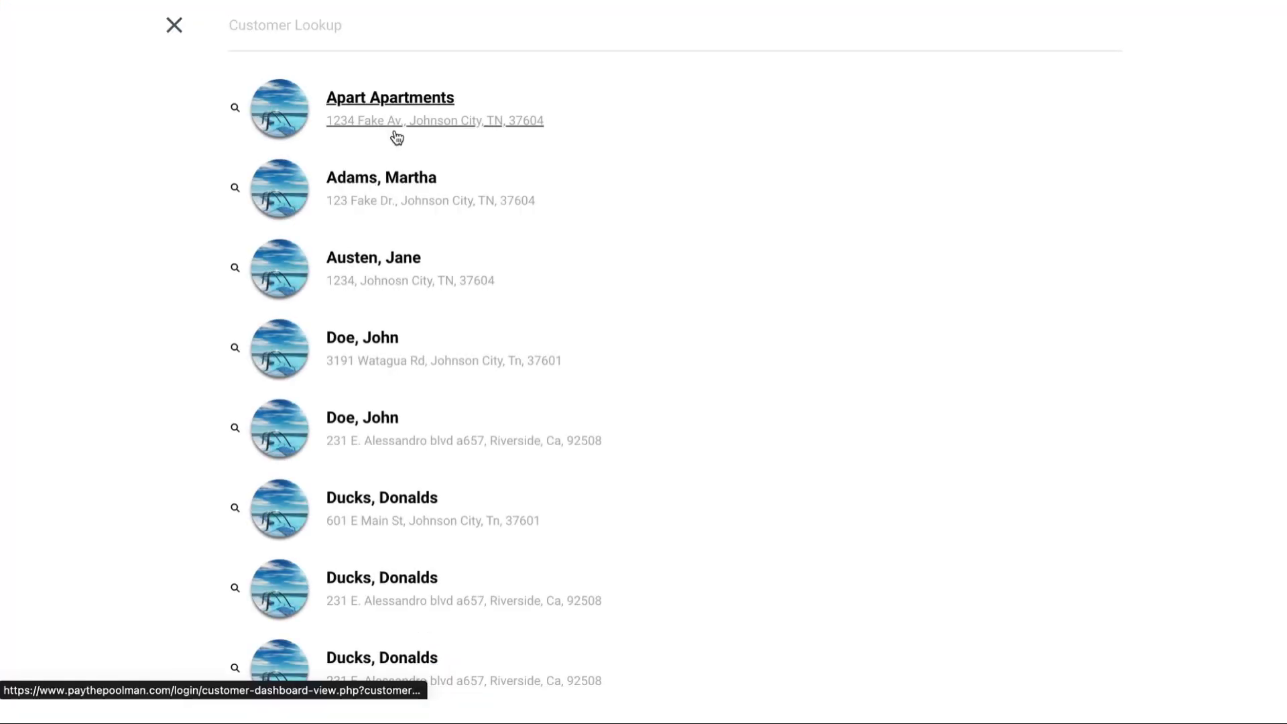
left_click(397, 137)
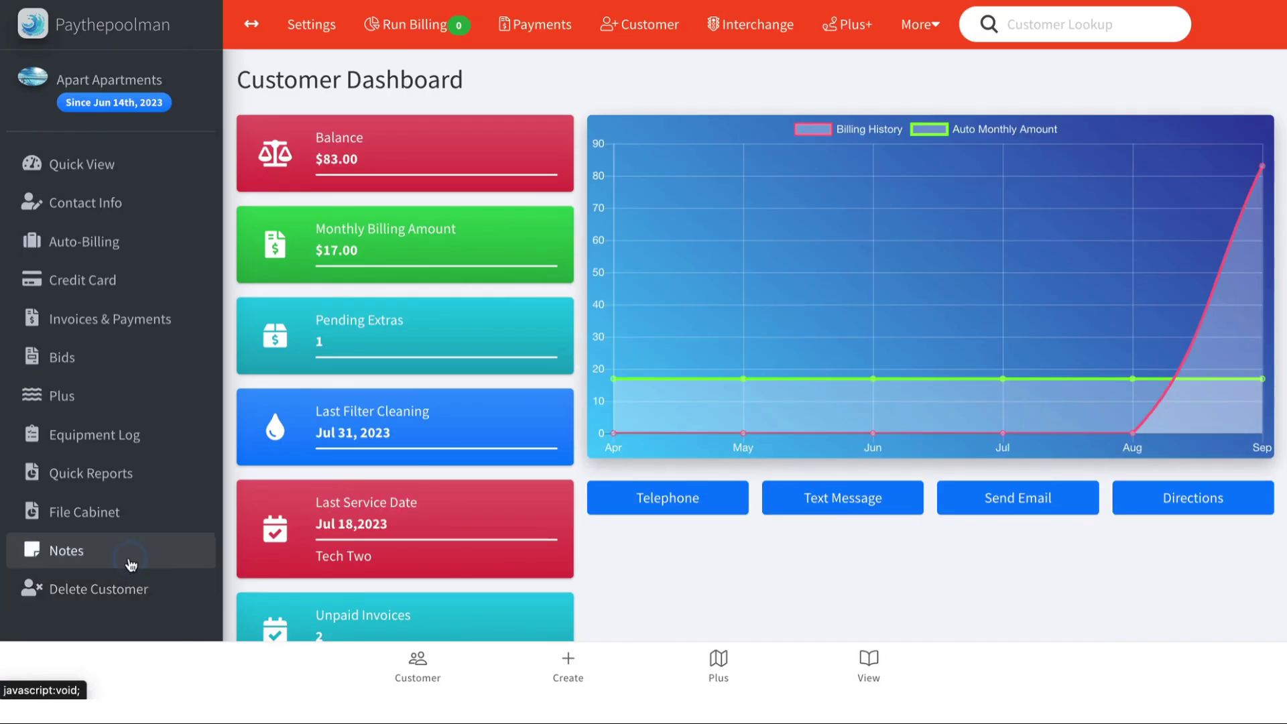
left_click(130, 564)
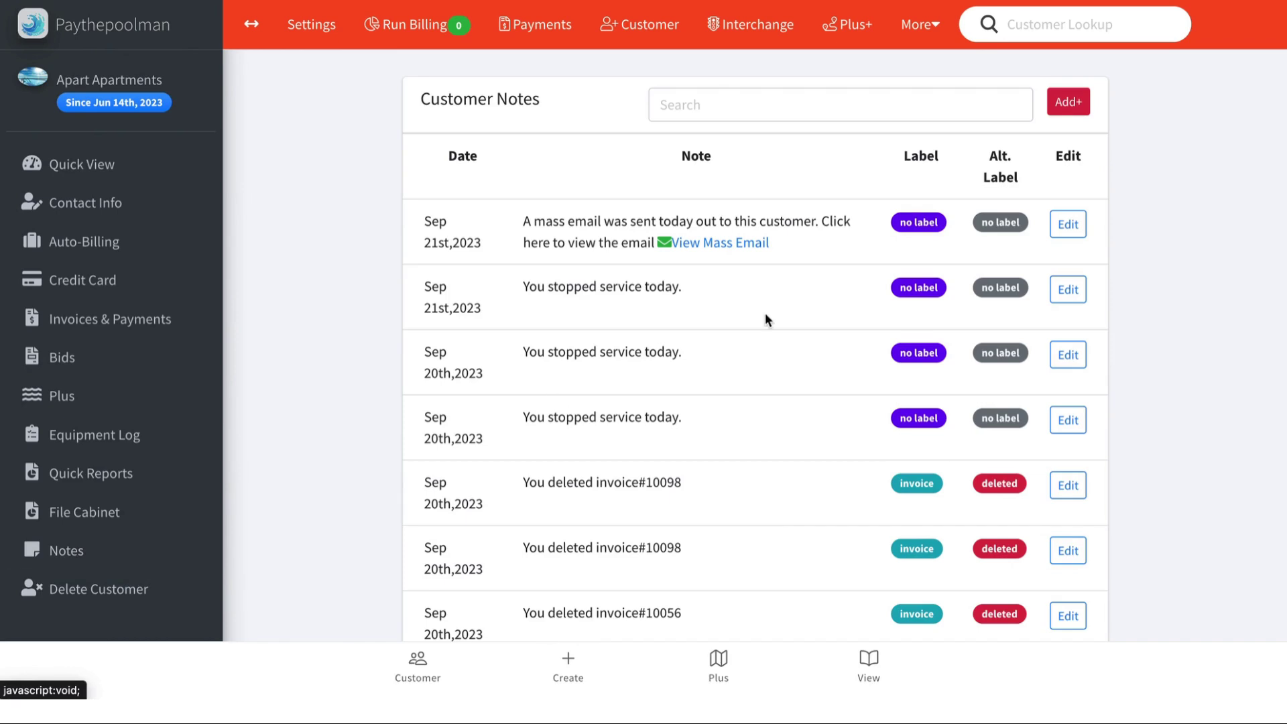
left_click(742, 257)
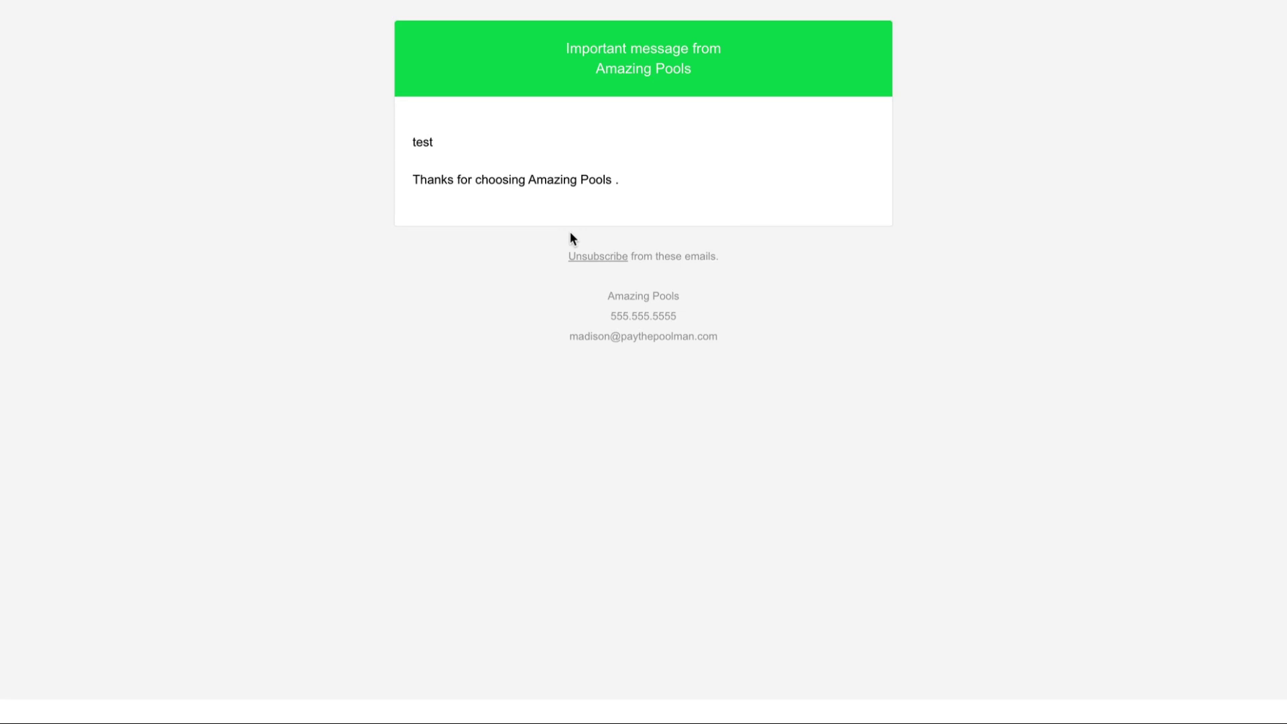
key("alt+Left")
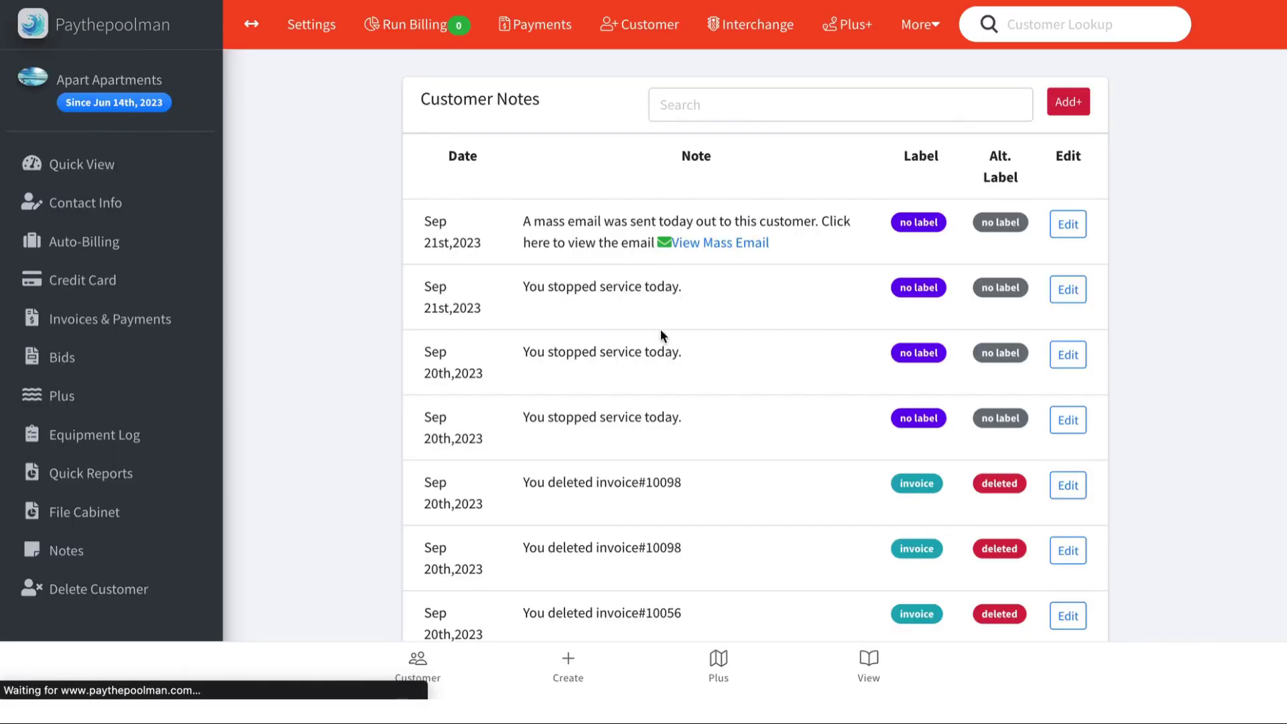